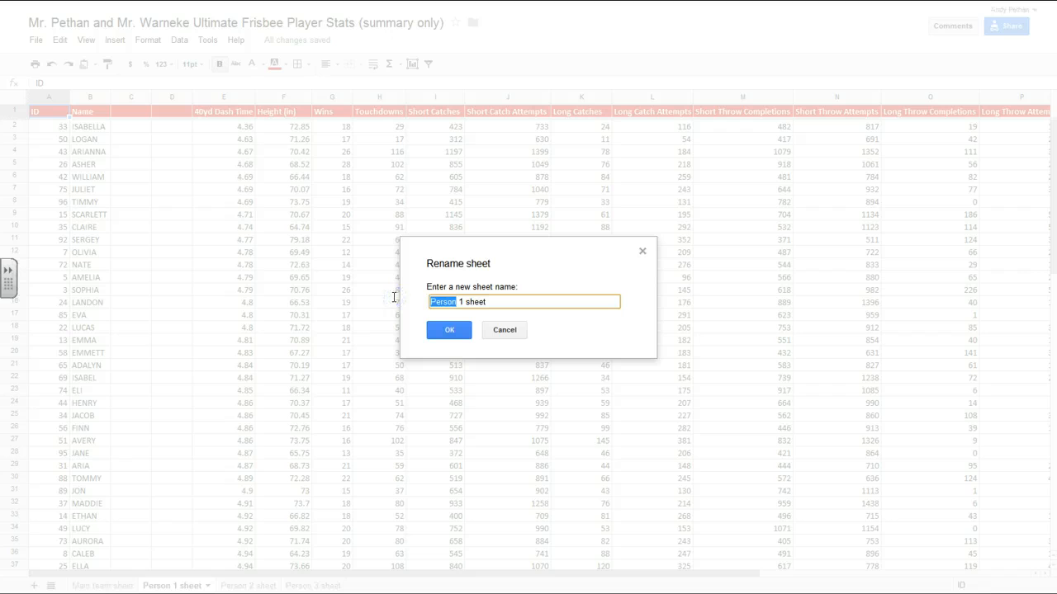
Rename the Person 1 sheet by replacing the word "Person" with the team member's title and surname.
type("Mr. Pethan")
left_click(449, 331)
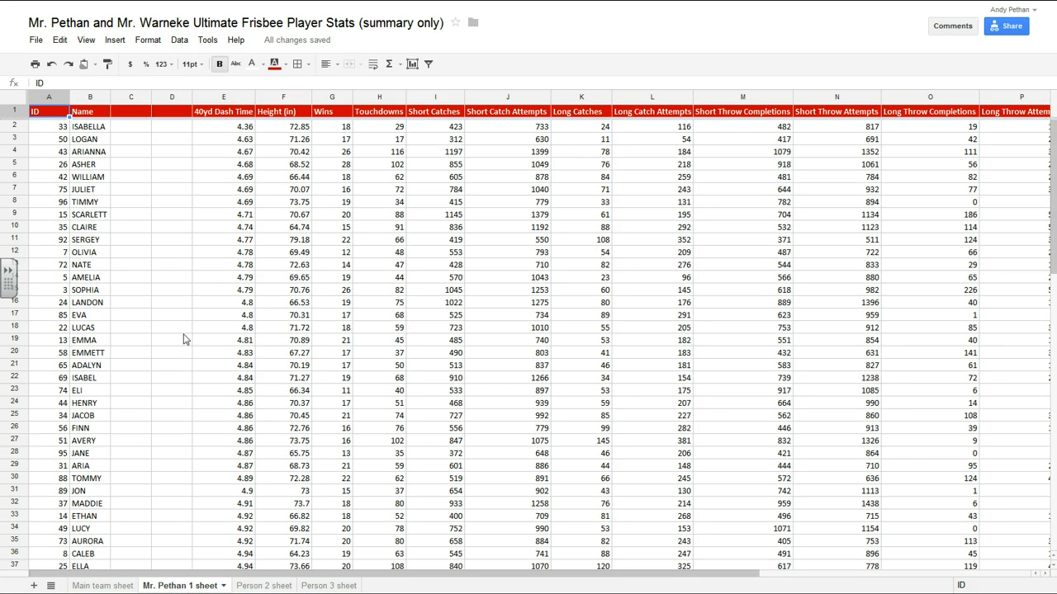
left_click(131, 126)
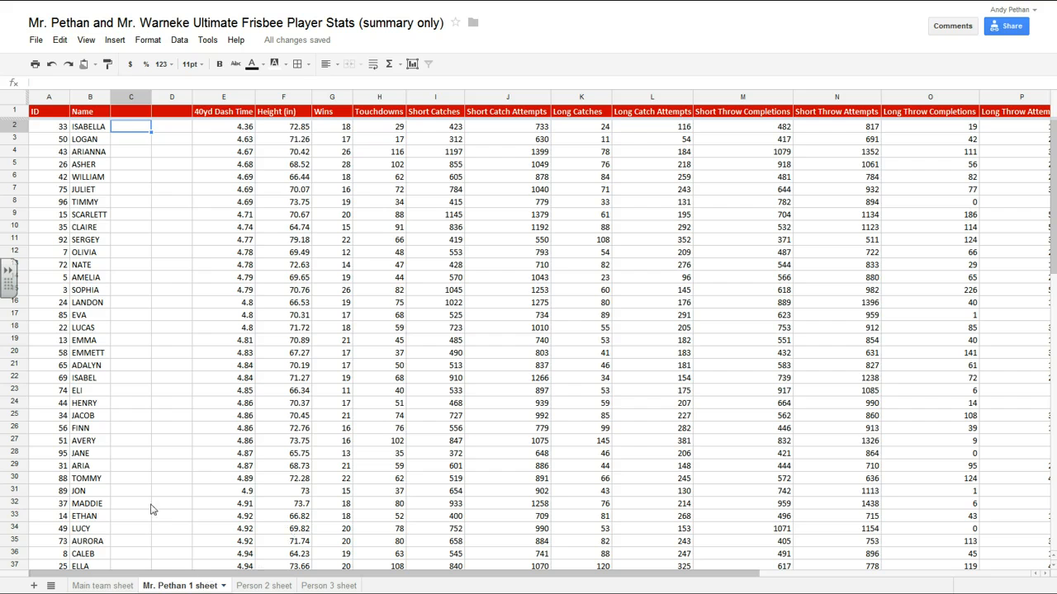
left_click(104, 585)
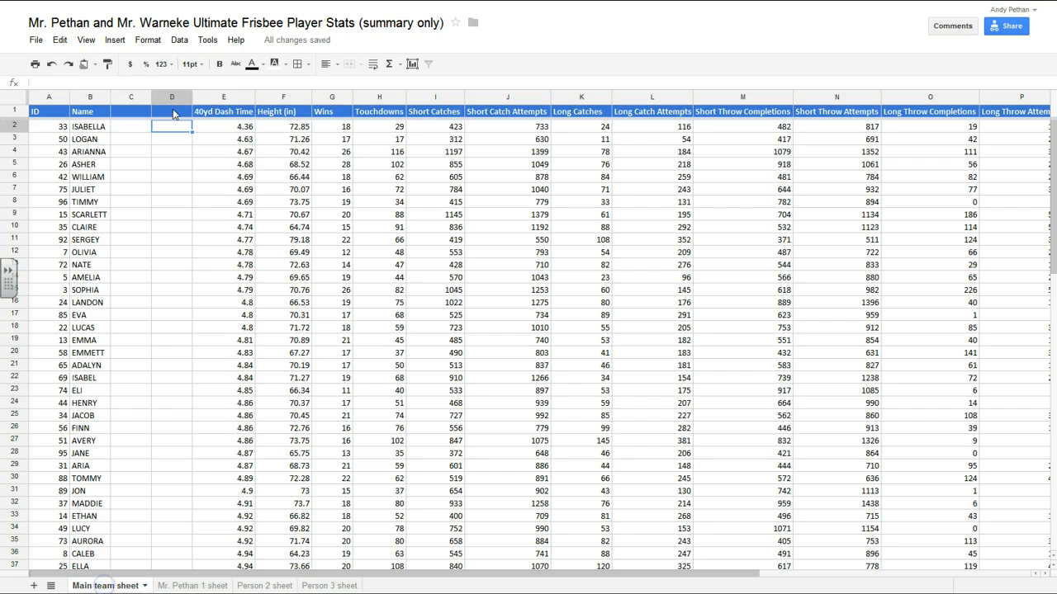
left_click(130, 114)
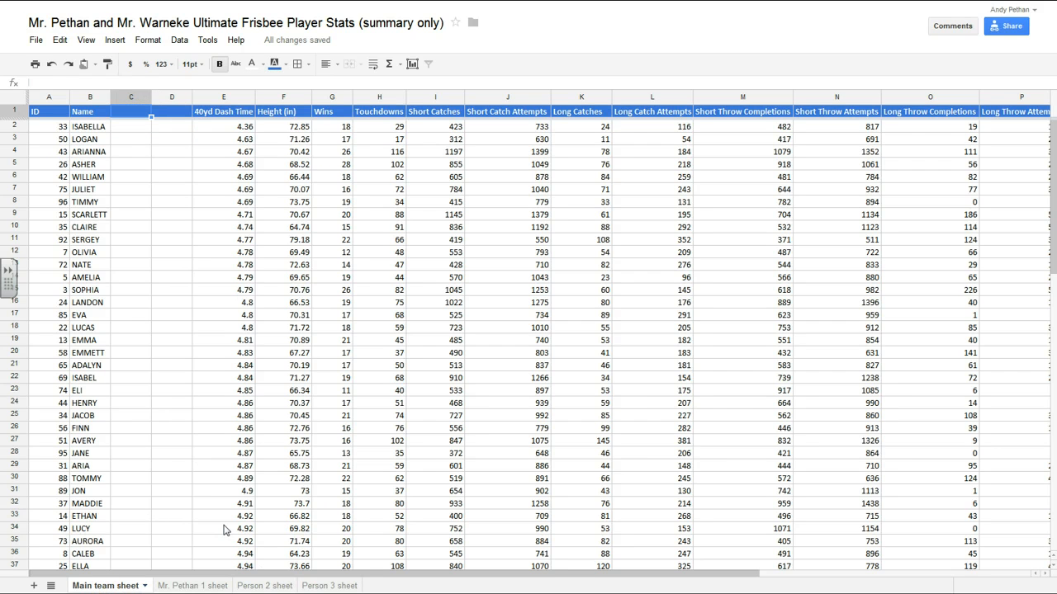
left_click(194, 587)
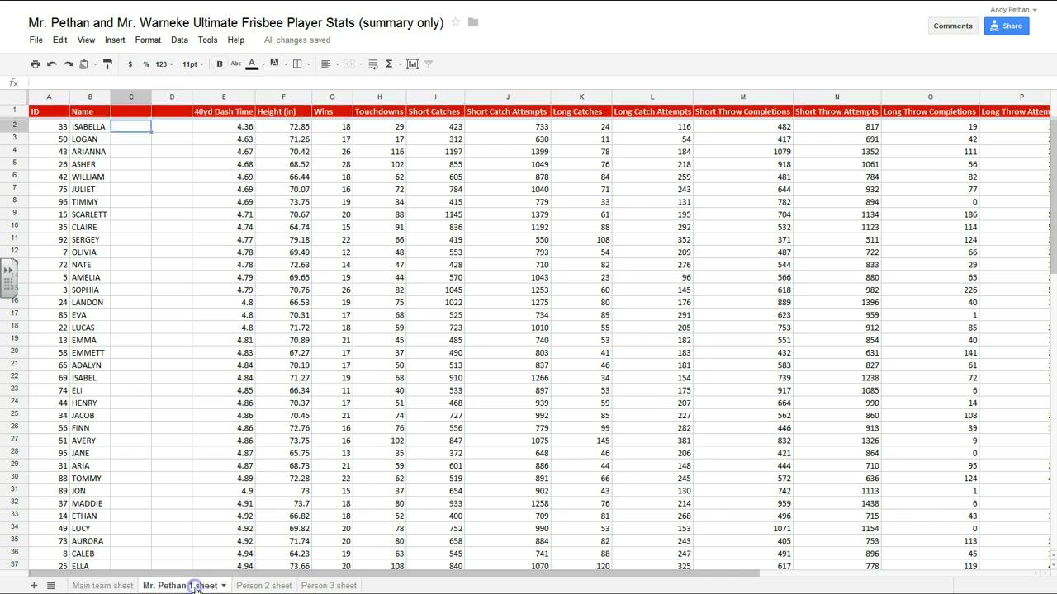
Enter the heading "Short Catch %" in C1 and widen column C to fit it.
left_click(132, 113)
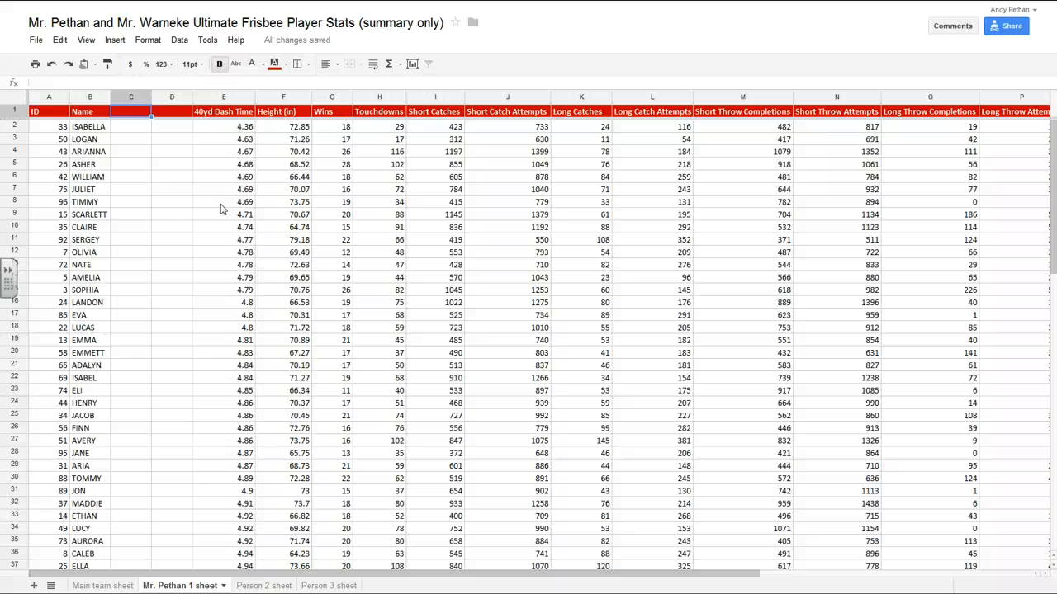
type("Short Catch")
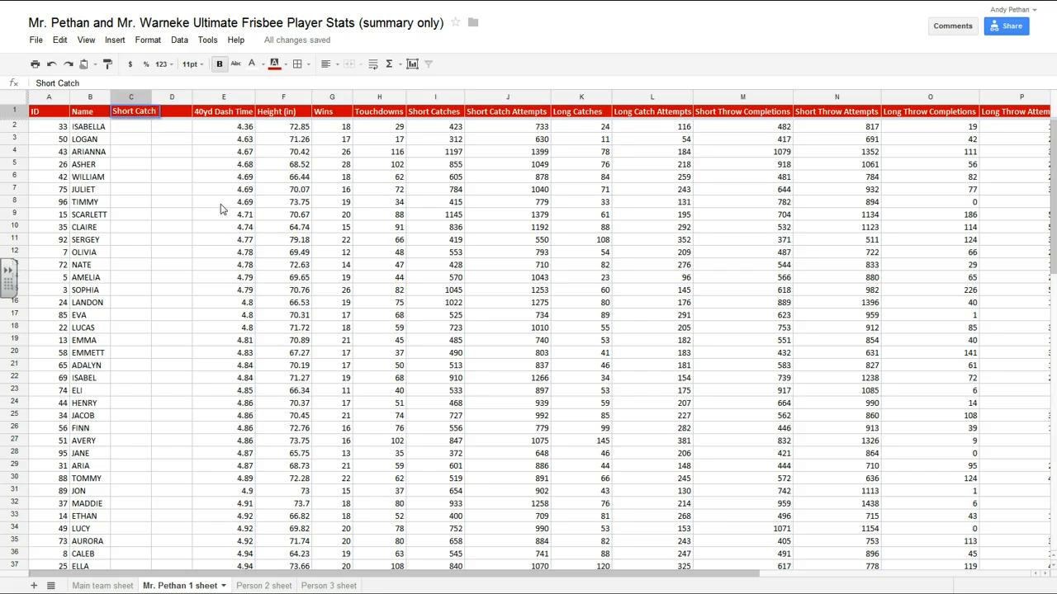
type(" %")
key("Return")
left_click_drag(151, 96, 173, 96)
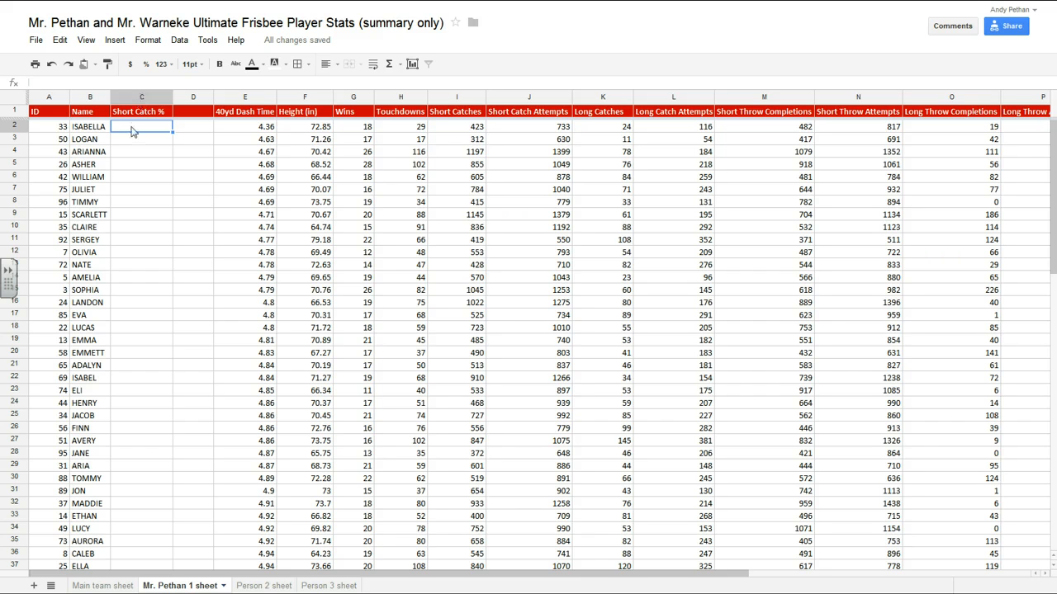
Calculate the first player's short catch percentage in C2 with the formula =I2/J2.
type("=")
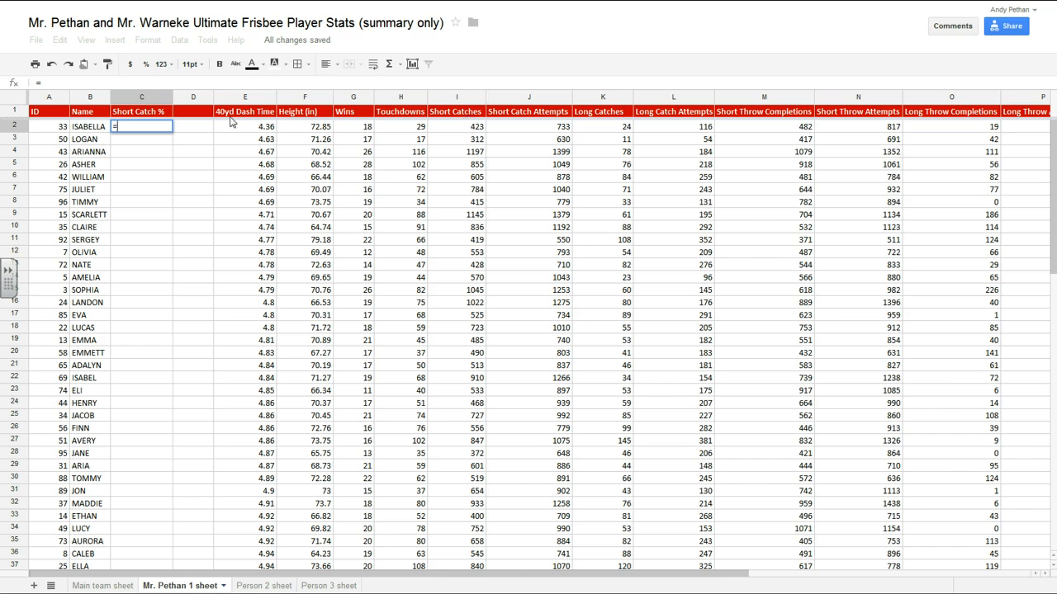
left_click(454, 127)
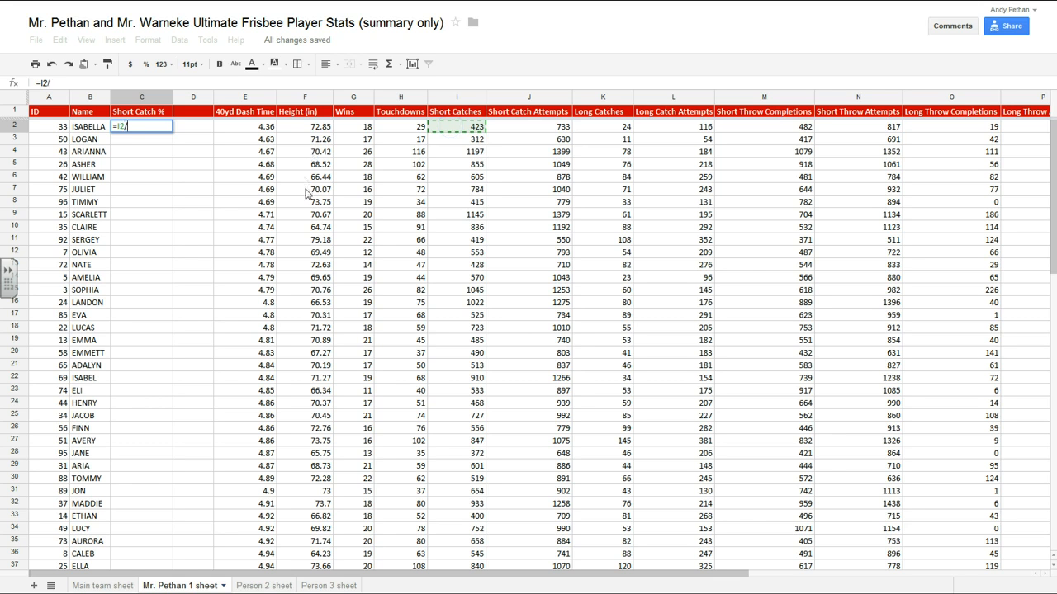
left_click(518, 130)
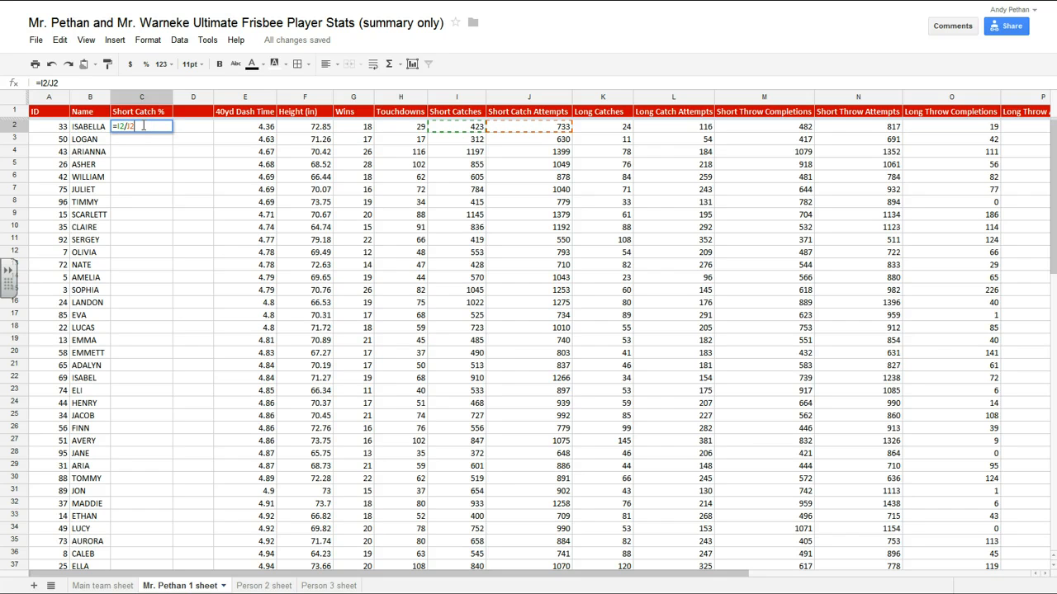
key("Return")
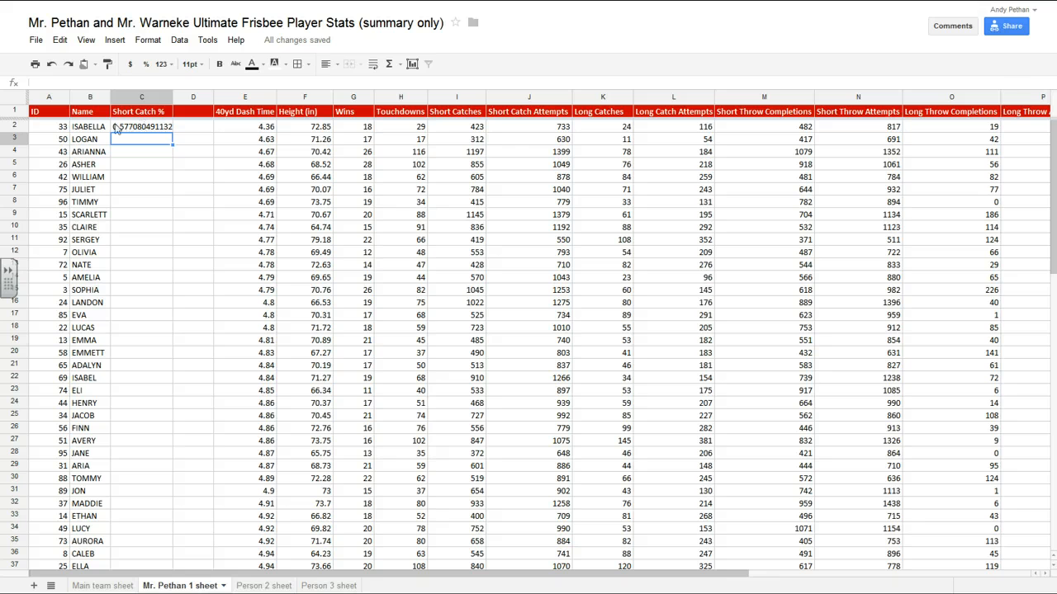
Fill the short catch formula from C2 down to the last player in row 99.
left_click(144, 126)
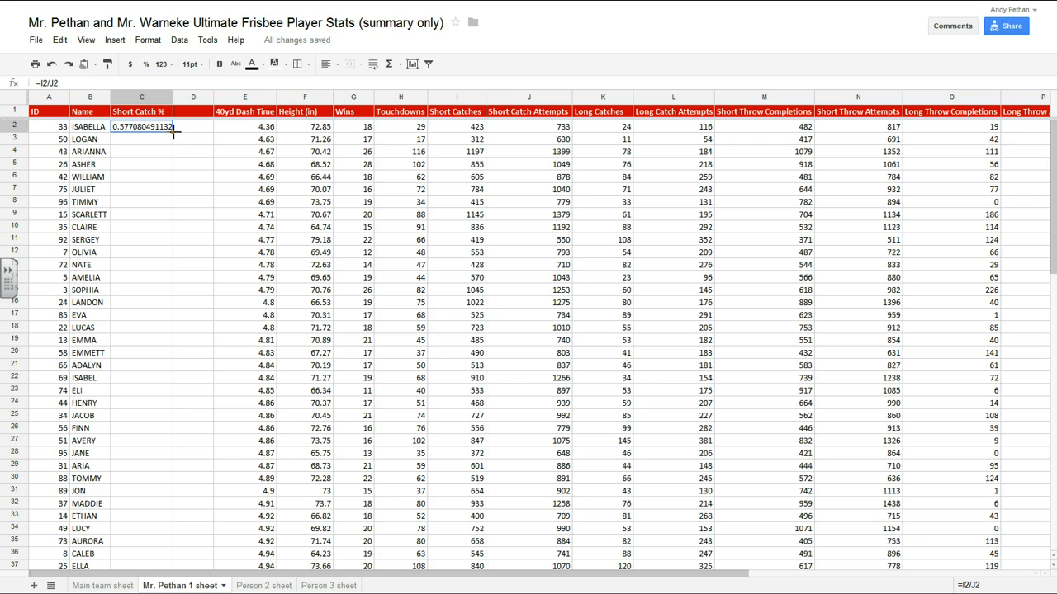
left_click_drag(174, 134, 173, 536)
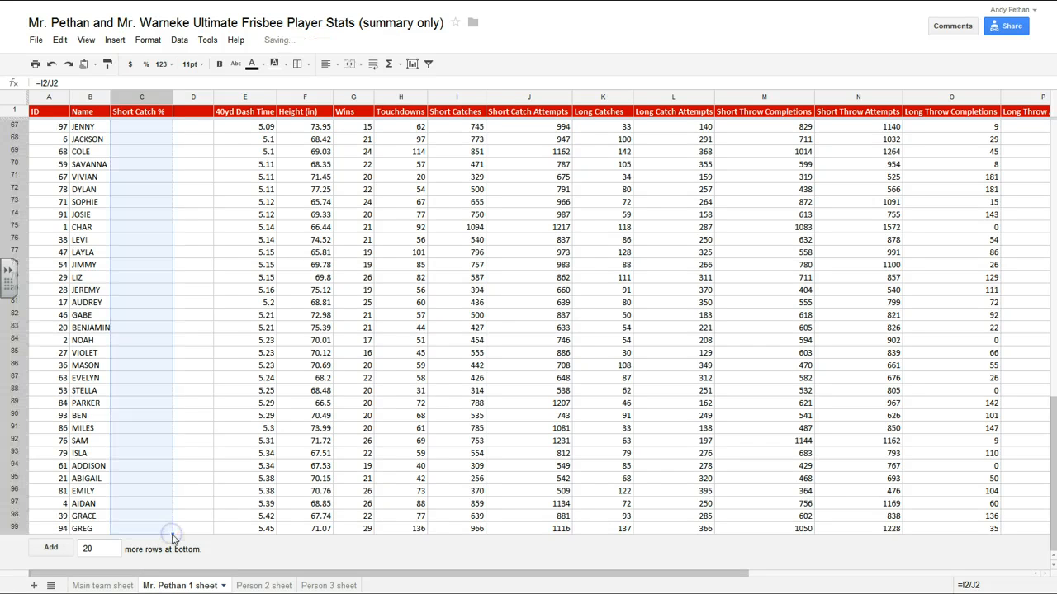
left_click(159, 455)
scroll(161, 483, "up", 20)
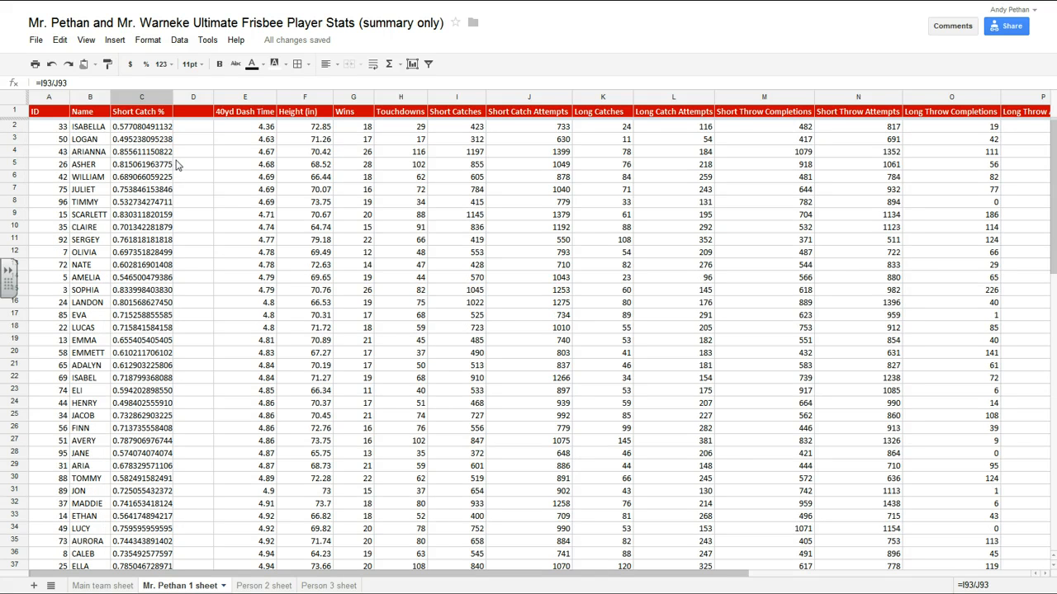
Sort the sheet by Short Catch % in descending order and check which players rank first and last.
left_click(166, 98)
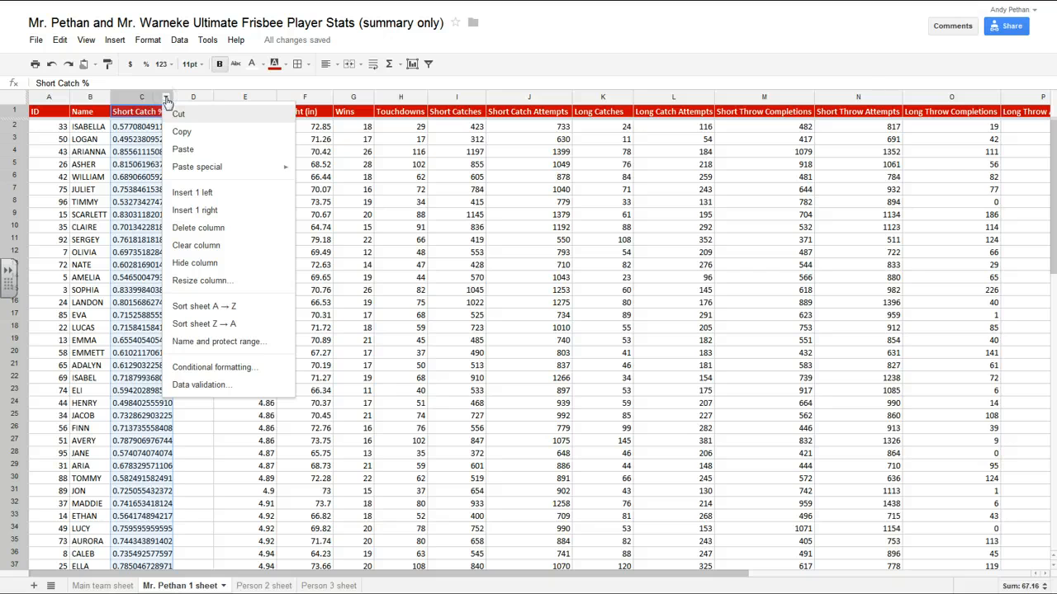
left_click(209, 329)
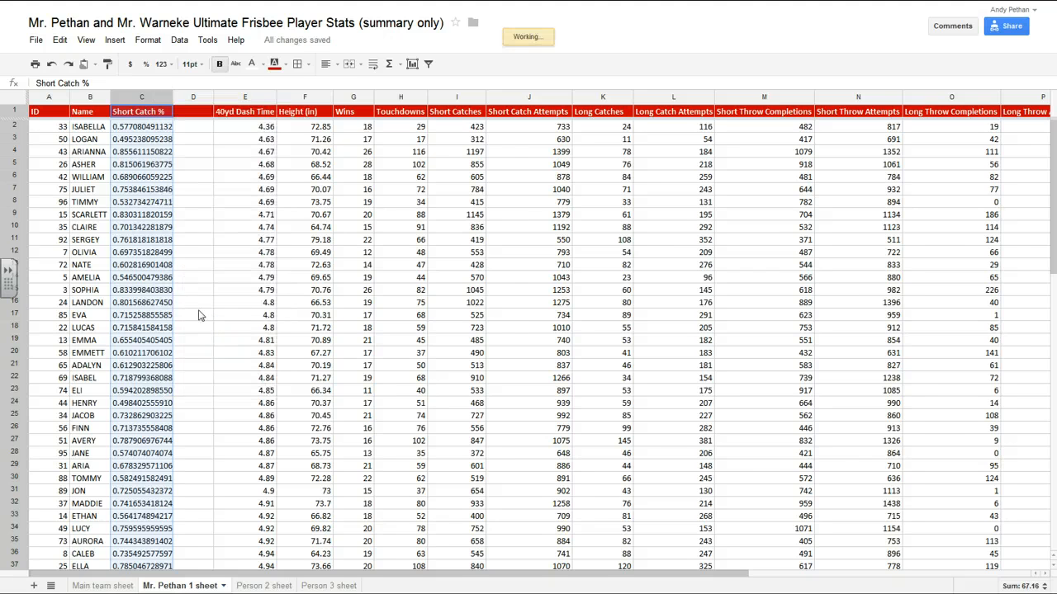
left_click(142, 127)
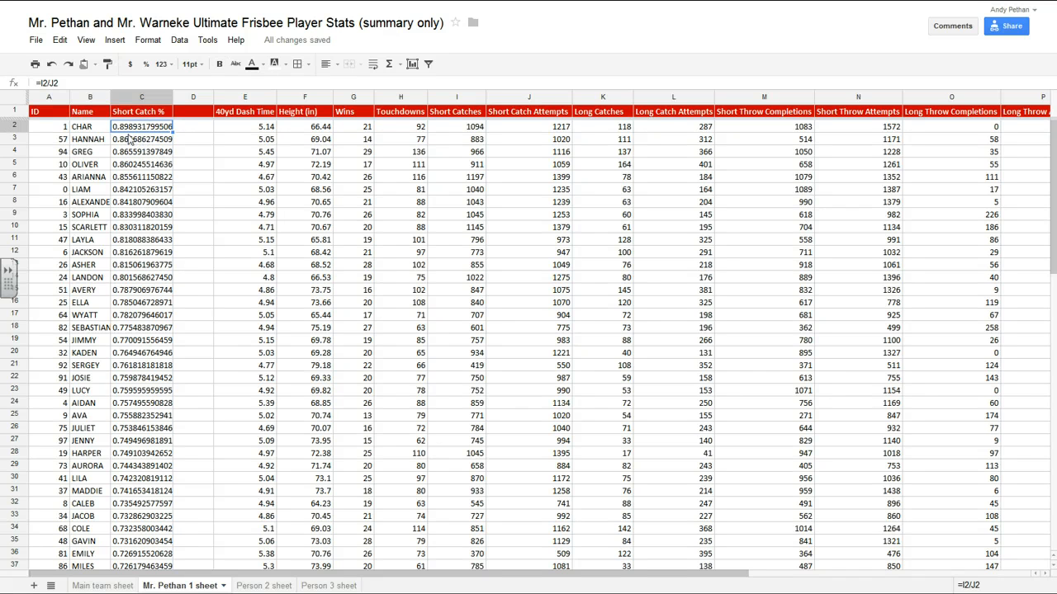
left_click(96, 128)
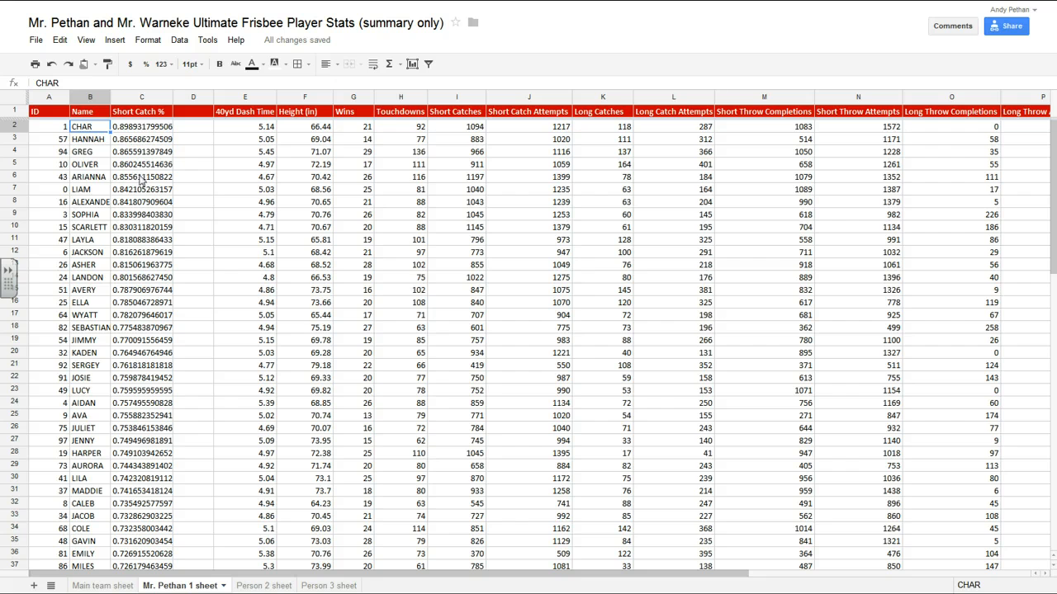
scroll(123, 326, "down", 20)
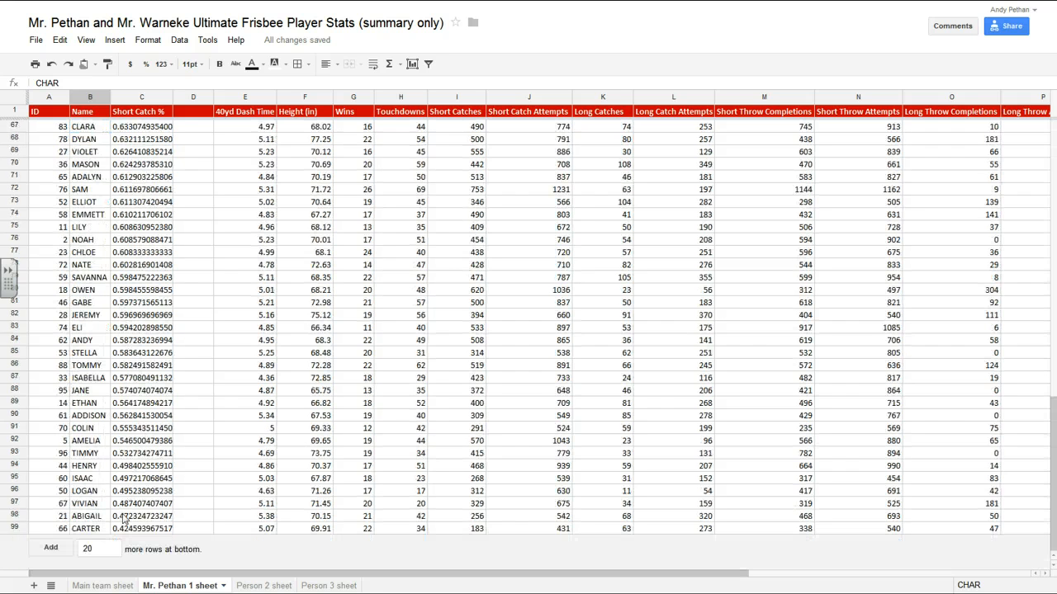
left_click(97, 530)
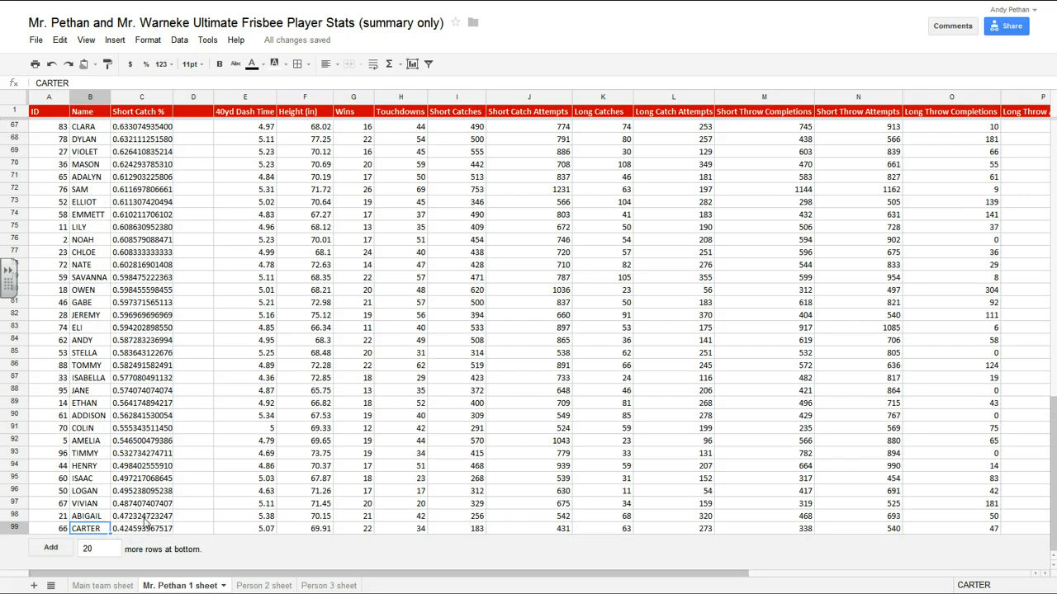
scroll(145, 522, "up", 20)
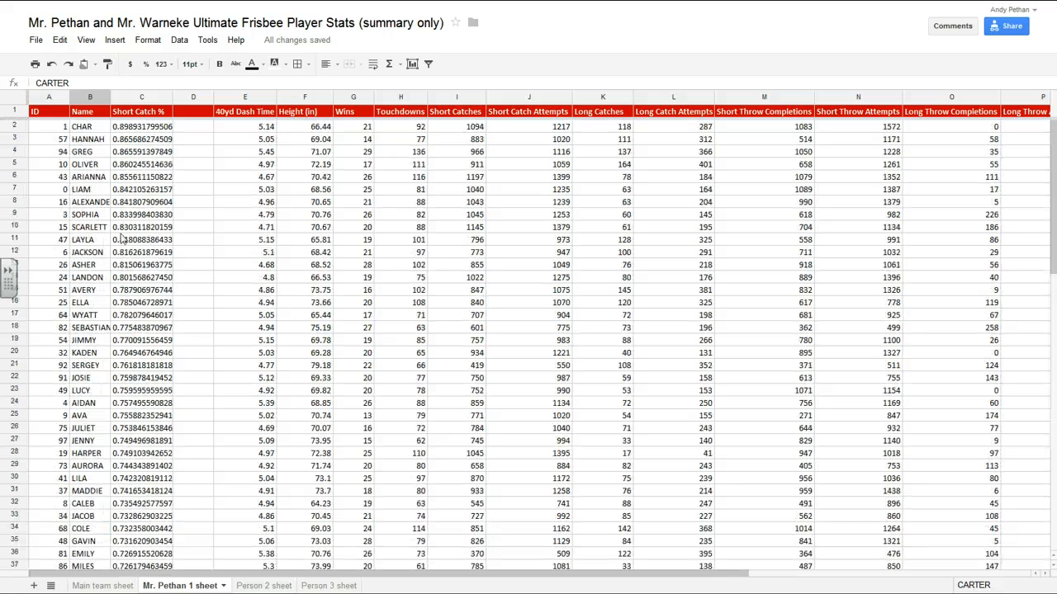
left_click(131, 130)
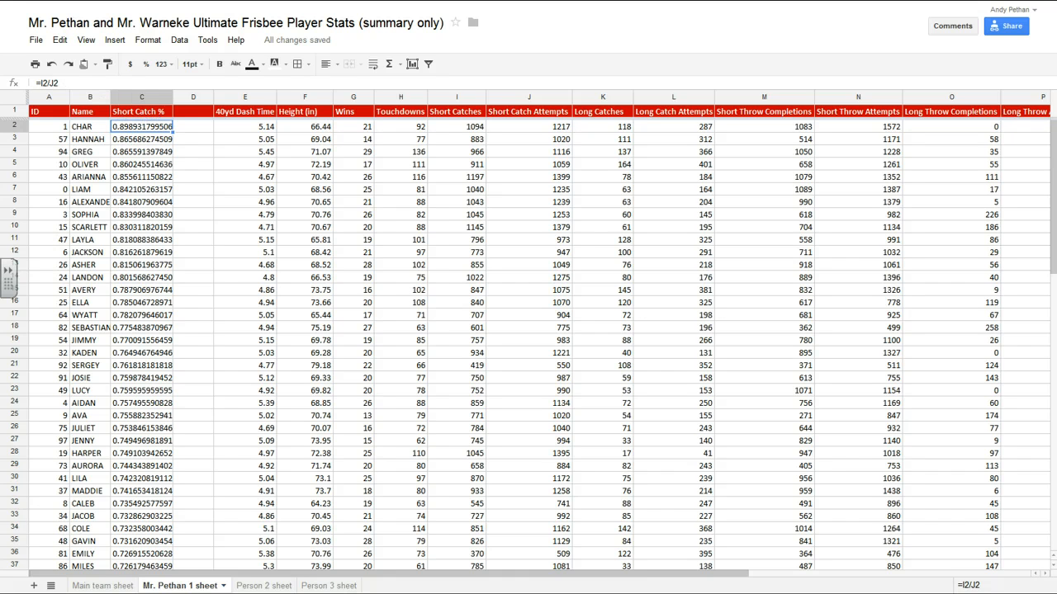
Enter the heading "Long throw %" in D1 and widen column D to fit it.
left_click(199, 118)
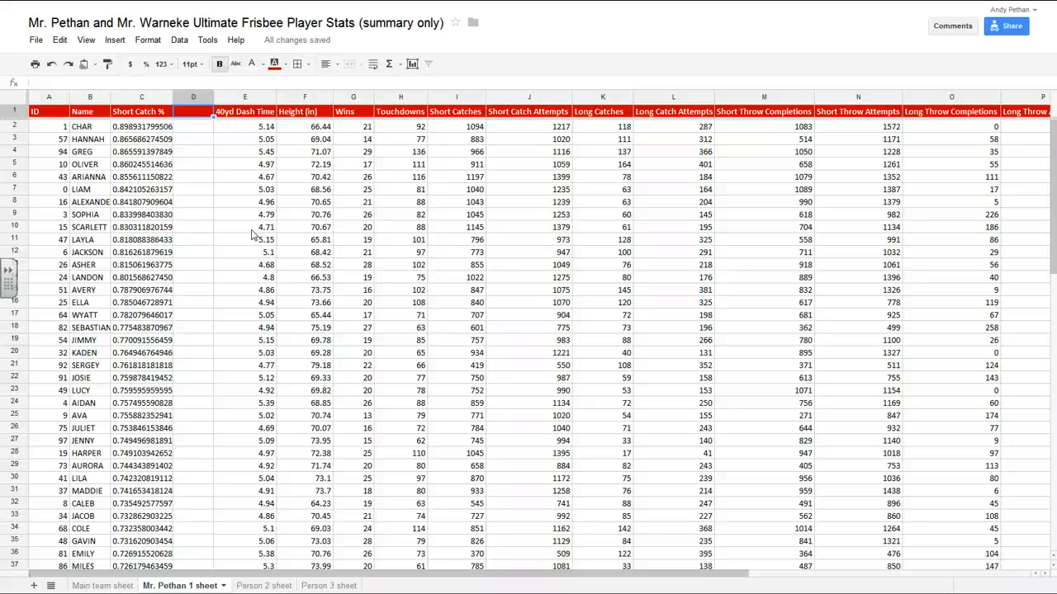
type("Th")
type("riow")
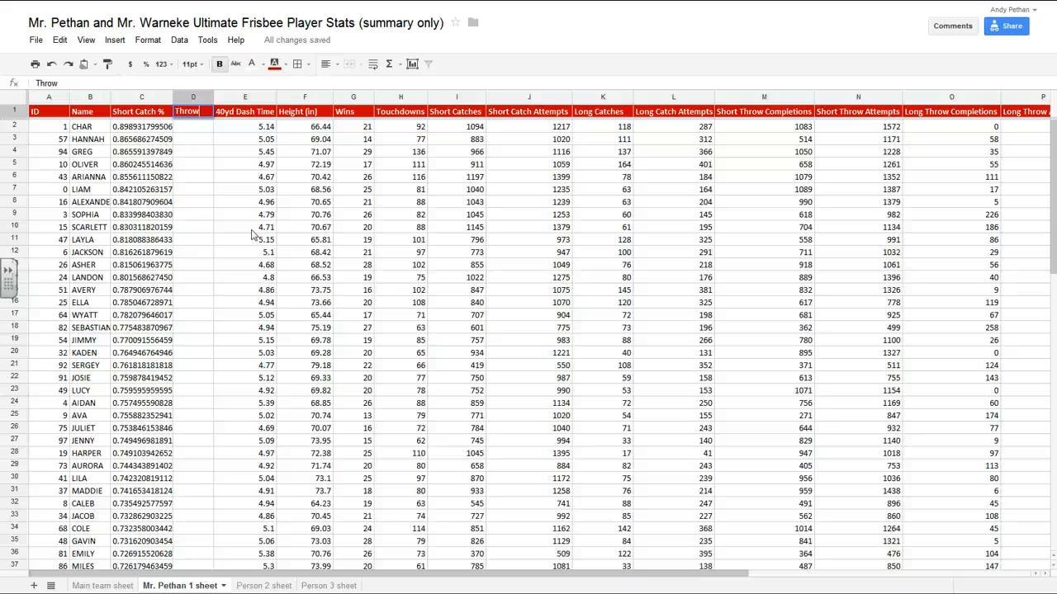
type("ing")
key("ctrl+a")
type("Long throw")
key("Return")
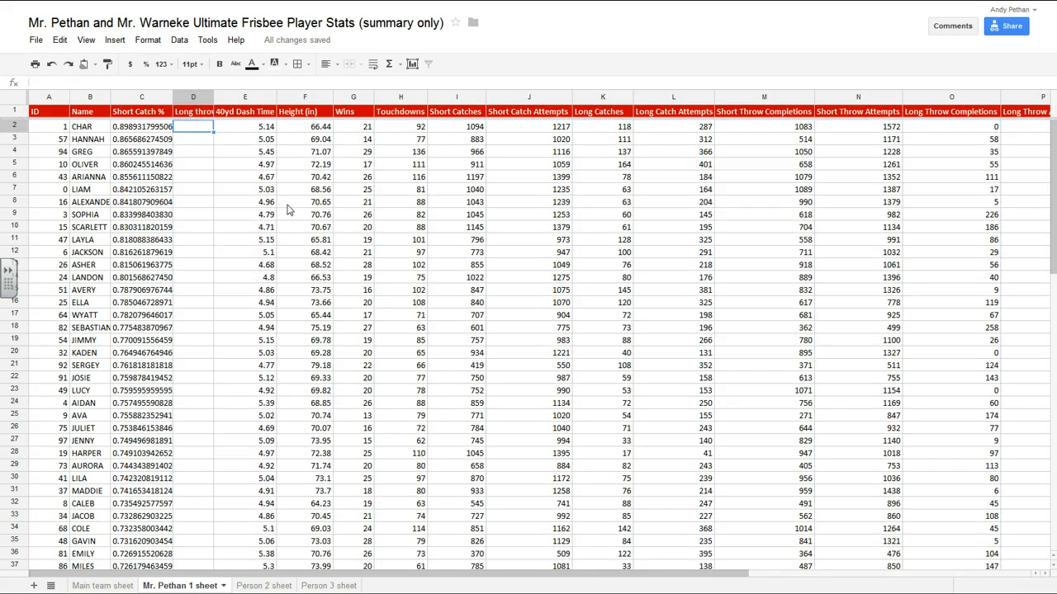
left_click_drag(213, 97, 245, 98)
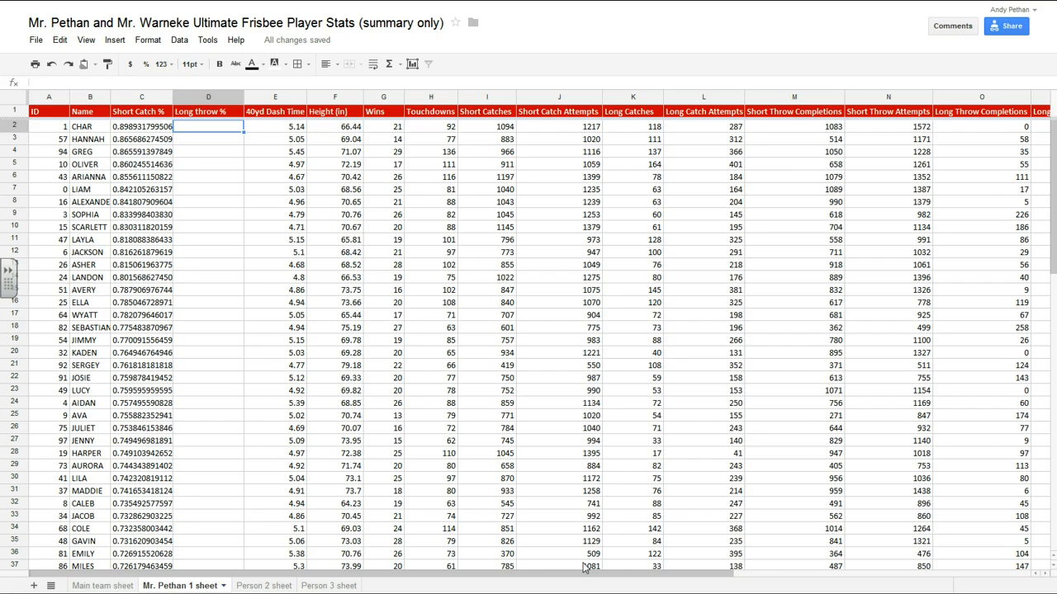
Calculate the first player's long throw percentage in D2 by dividing completions by attempts with the formula =O2/P2.
left_click_drag(590, 569, 663, 573)
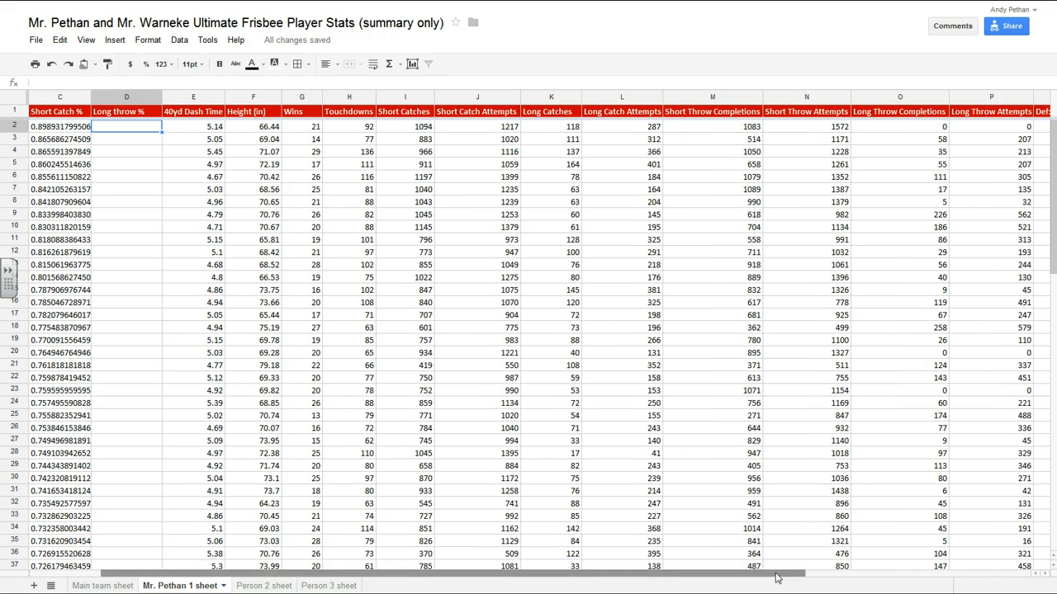
left_click_drag(774, 573, 702, 573)
left_click(203, 126)
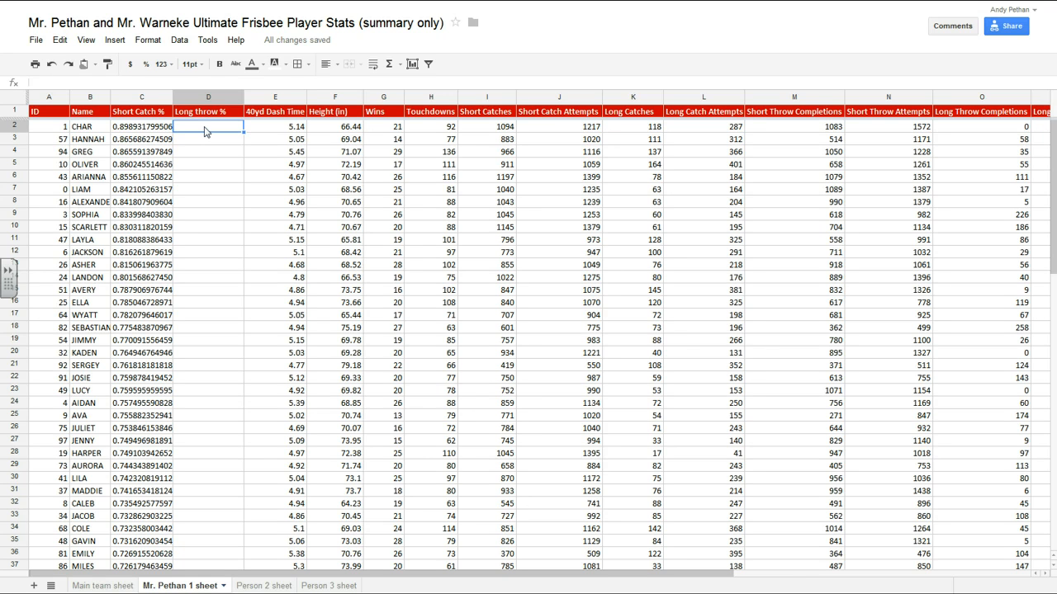
type("=")
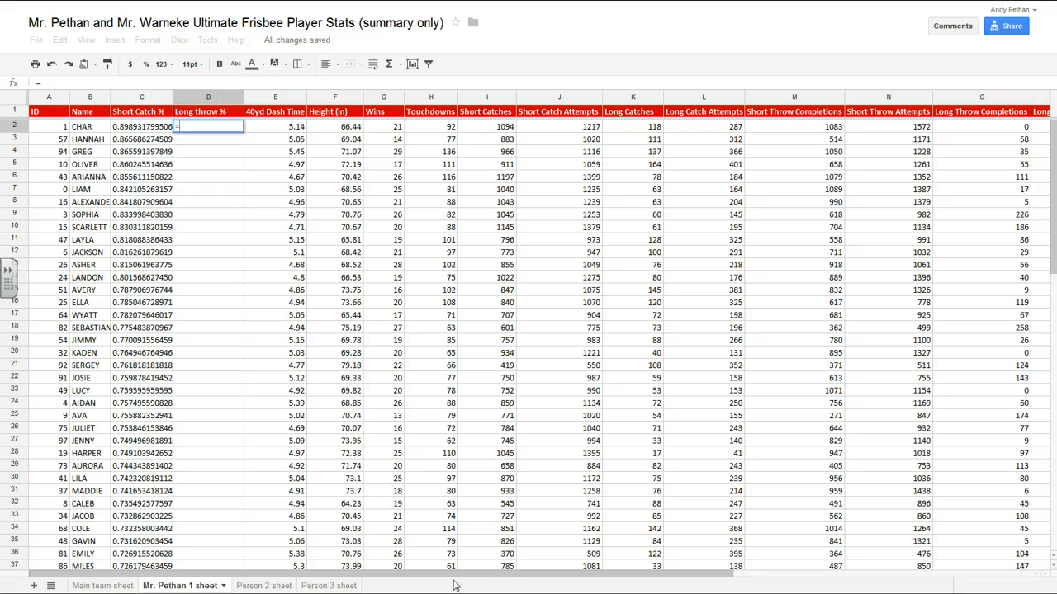
left_click_drag(488, 573, 649, 571)
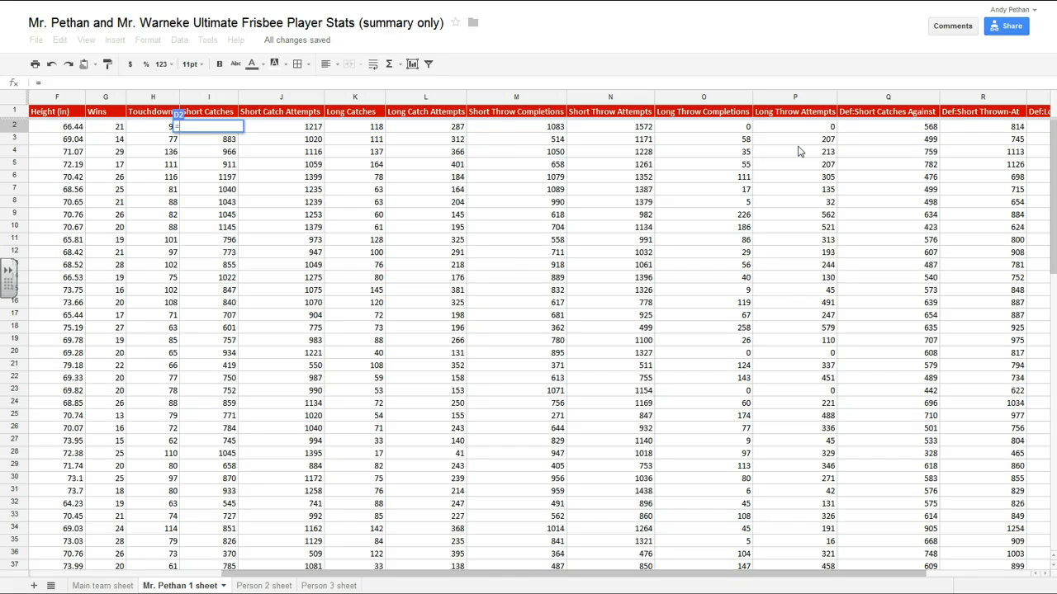
left_click(743, 128)
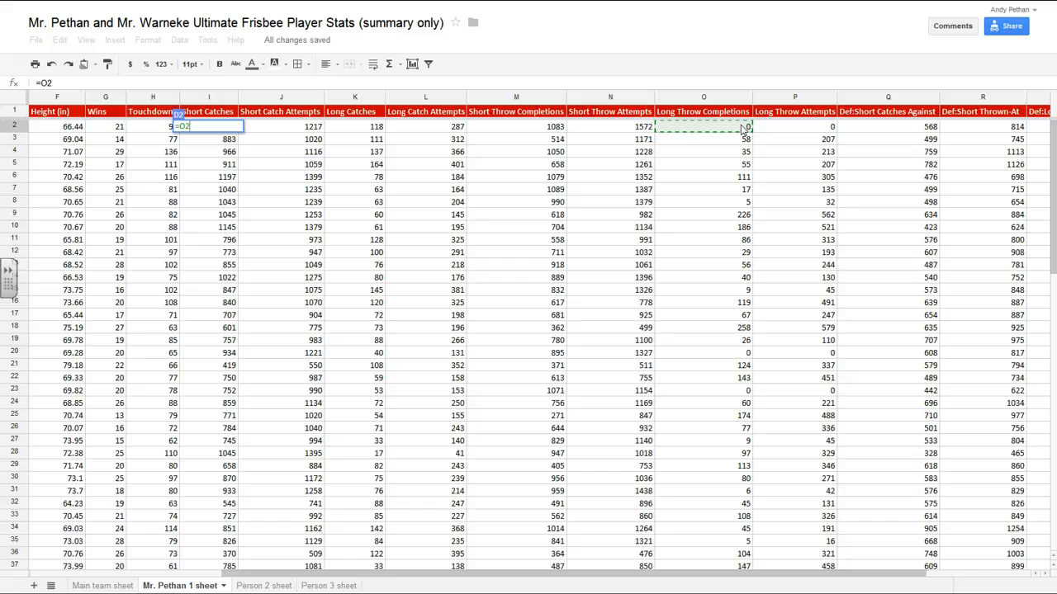
left_click(794, 129)
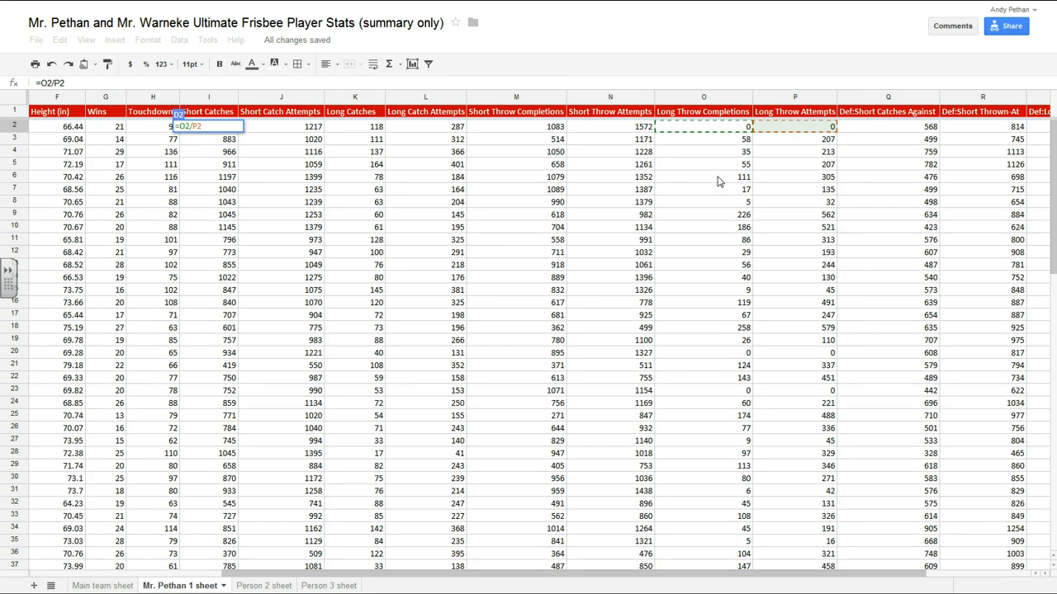
key("Return")
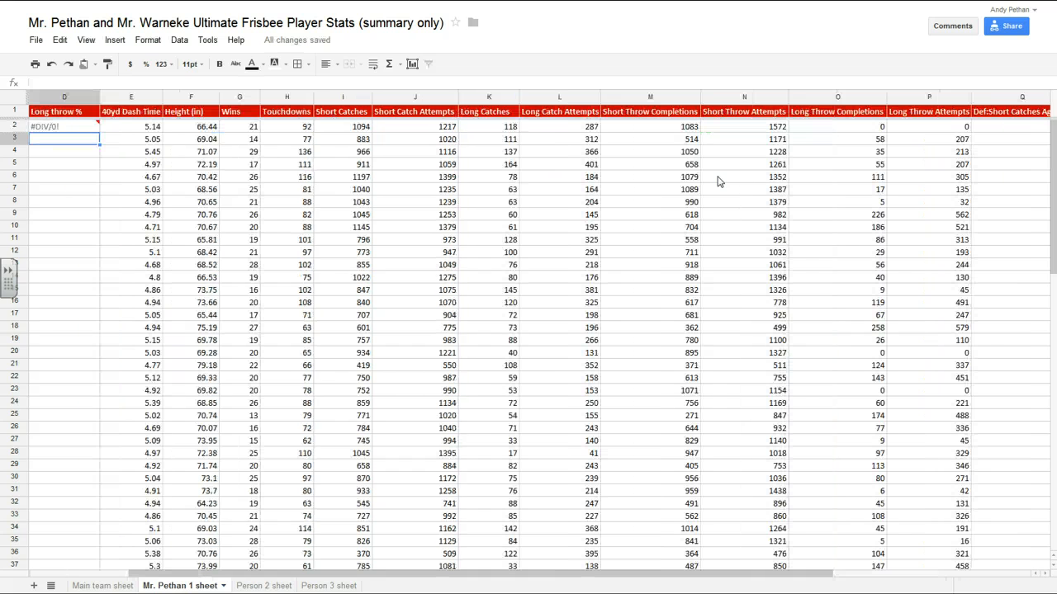
left_click(51, 128)
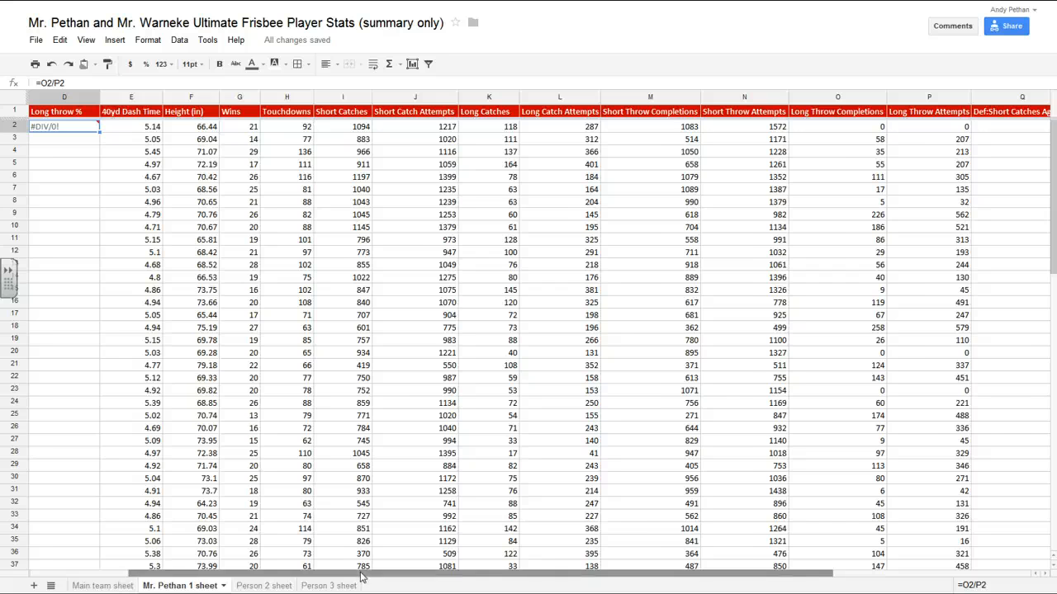
Change the long throw percentage formula in D2 to =O2/(P2+.001) to avoid dividing by zero.
left_click_drag(361, 573, 248, 584)
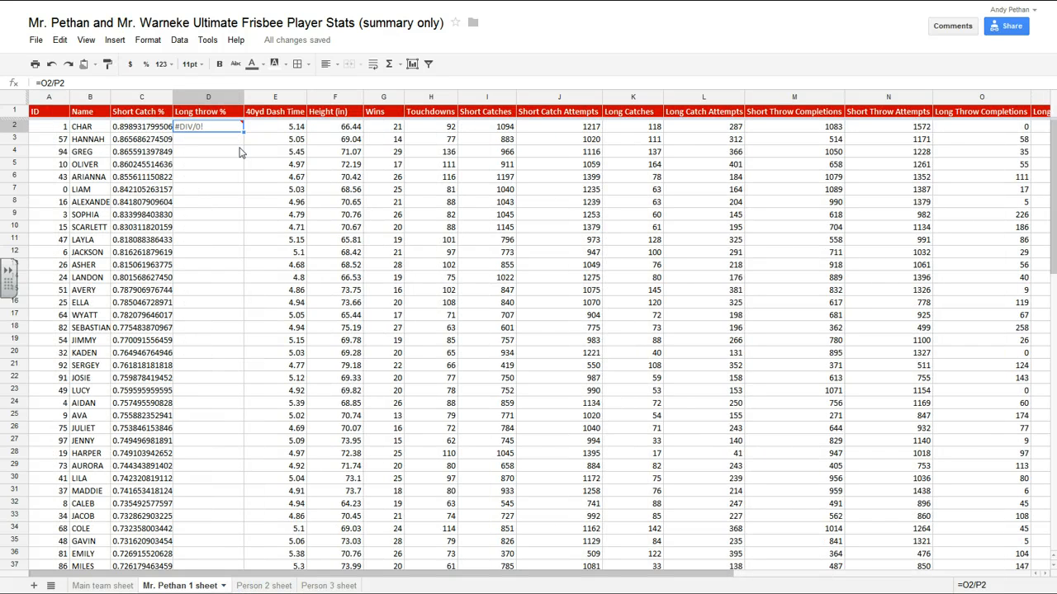
mouse_move(199, 133)
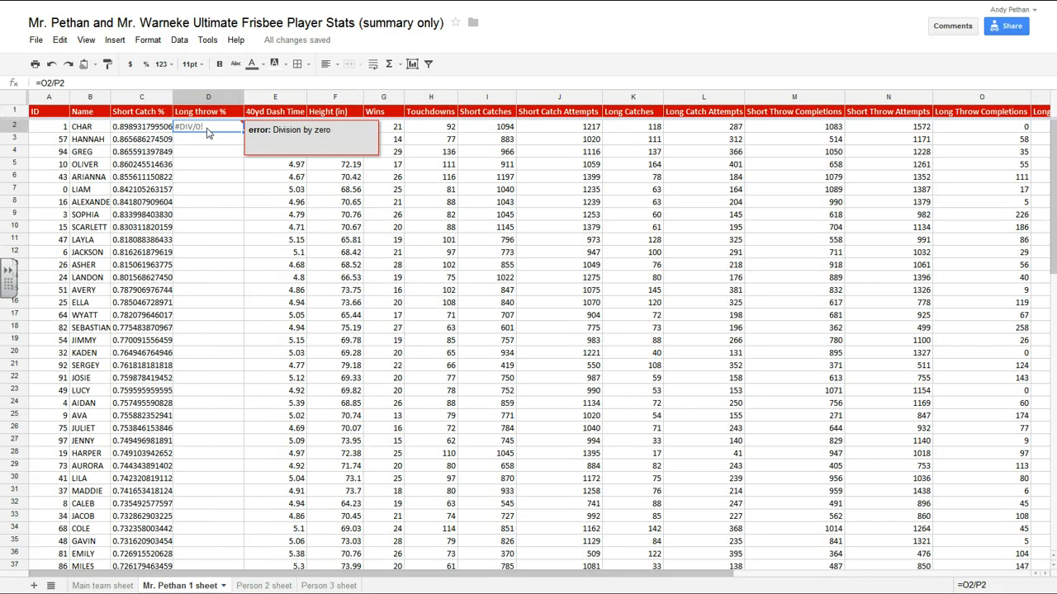
left_click(51, 83)
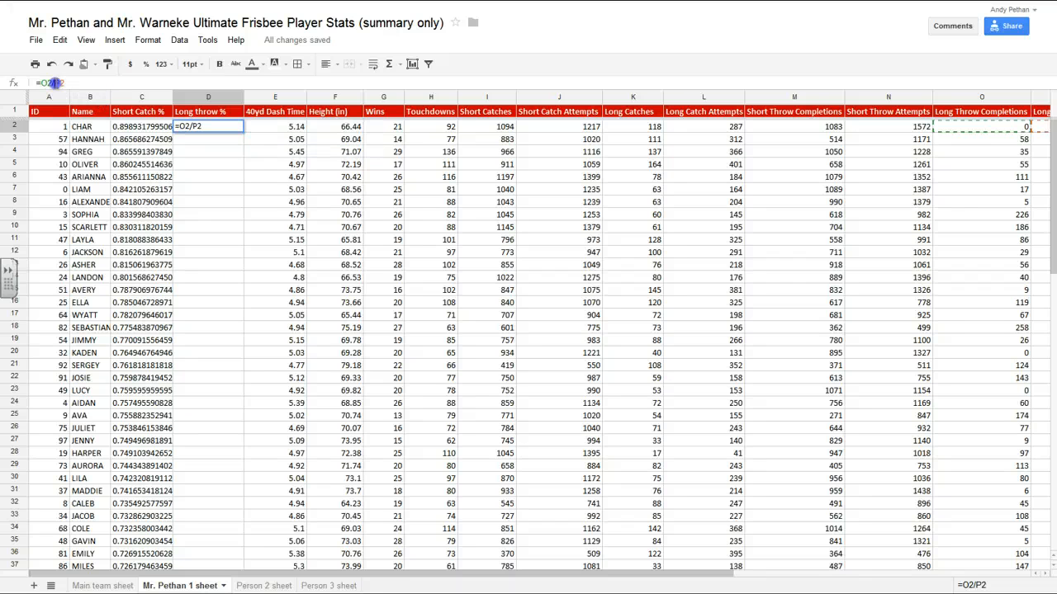
type("(")
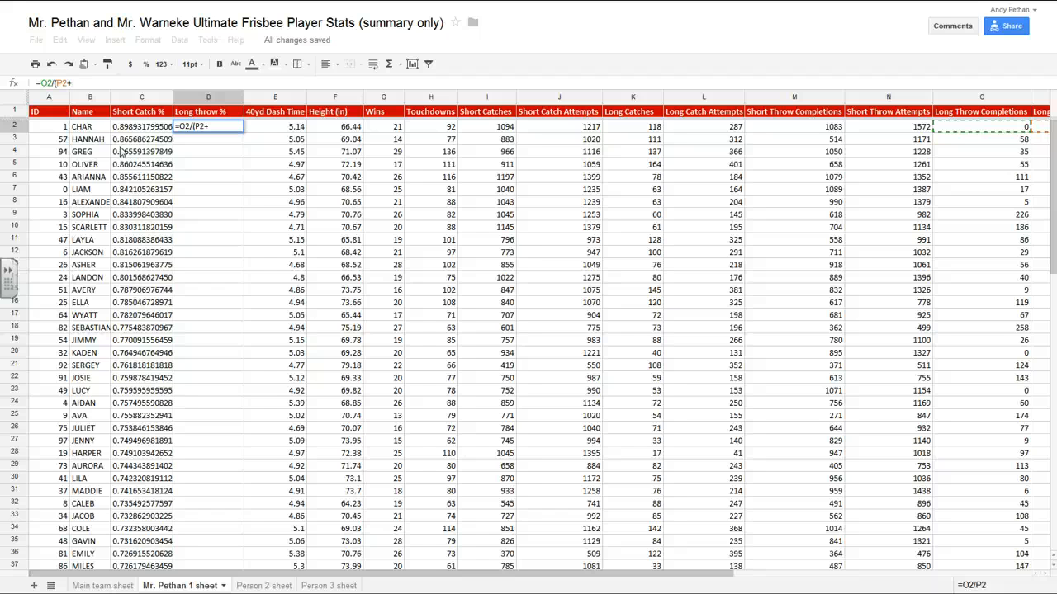
type("+.001")
key("Return")
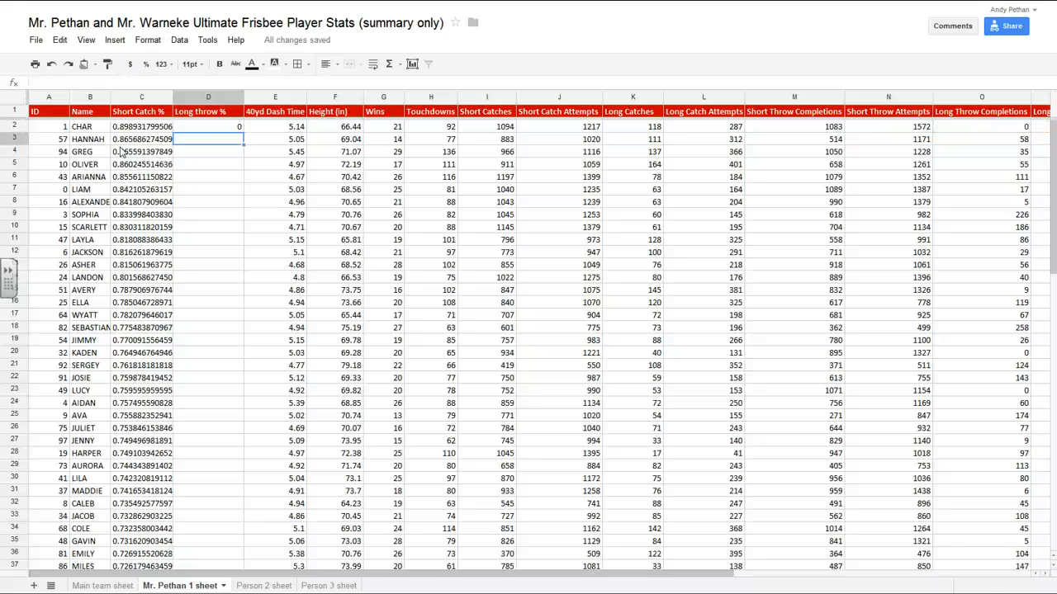
Fill the corrected long throw formula from D2 down to the last player in row 99.
key("Up")
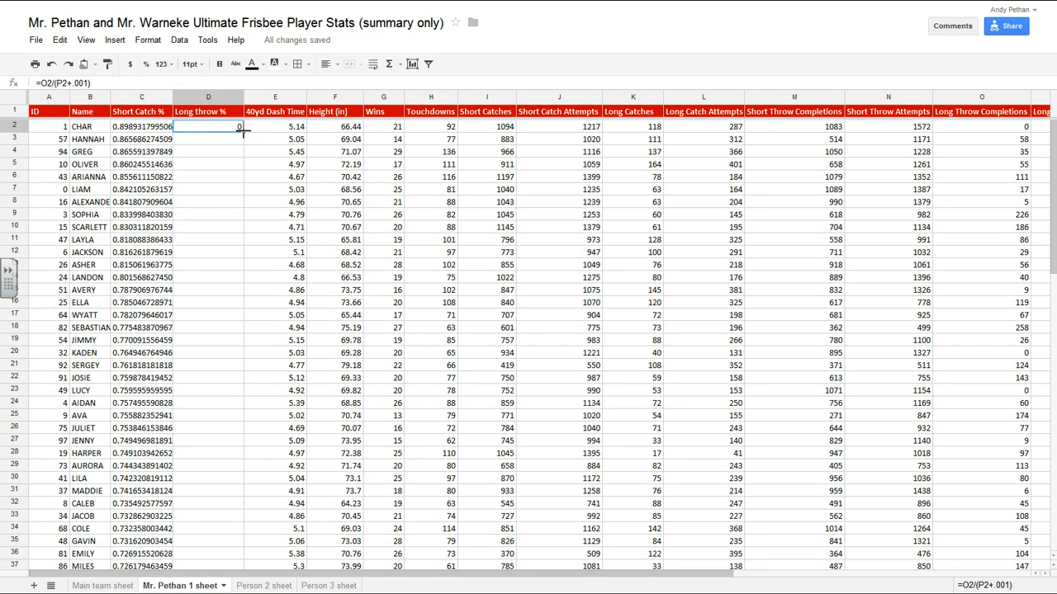
left_click_drag(241, 130, 248, 536)
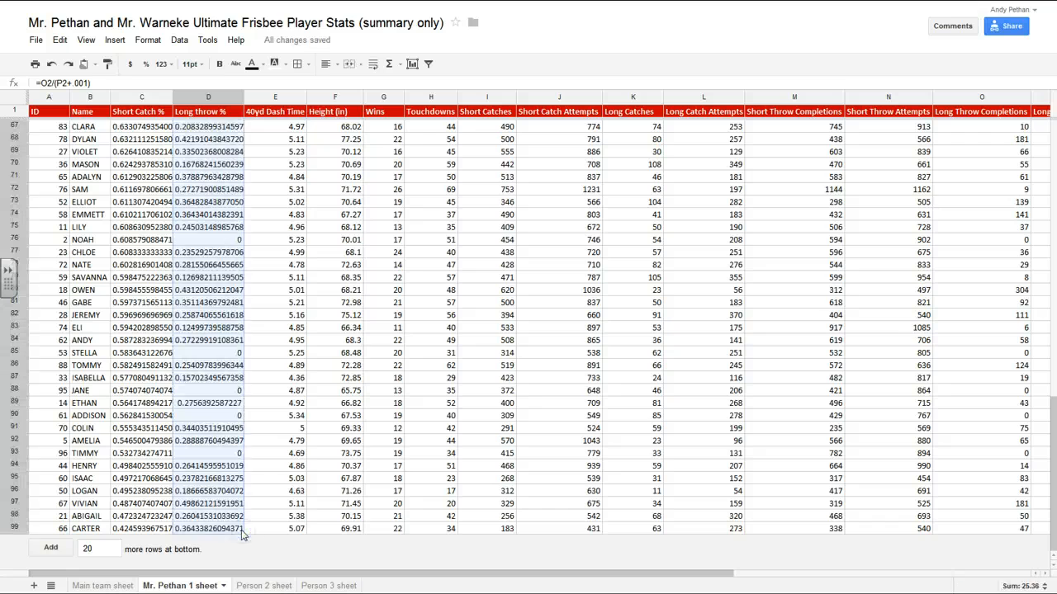
scroll(219, 364, "up", 20)
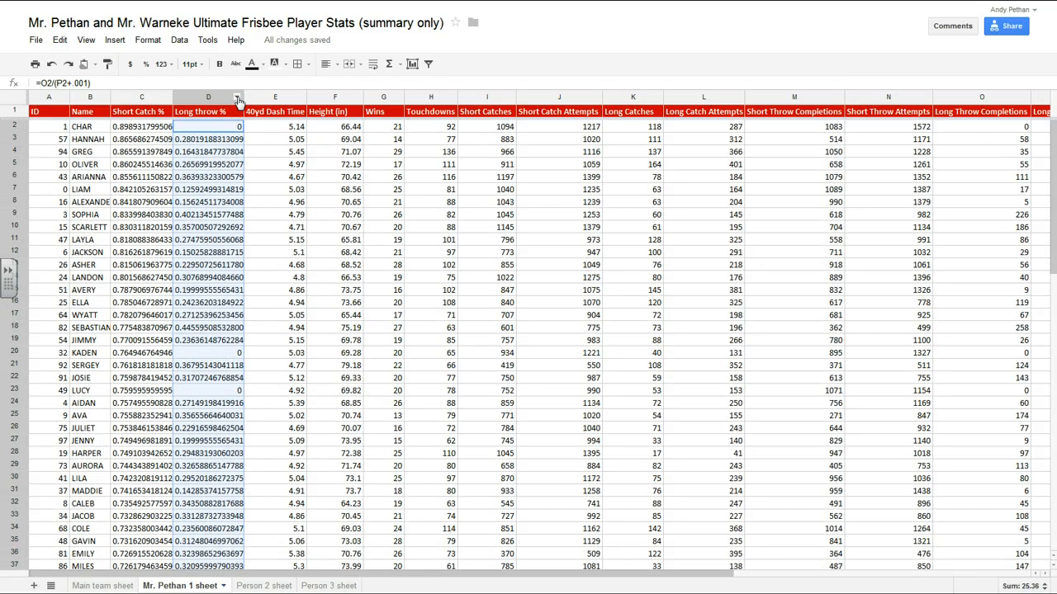
Sort the sheet by Long throw % in descending order and check the percentages of the top-ranked players.
left_click(237, 100)
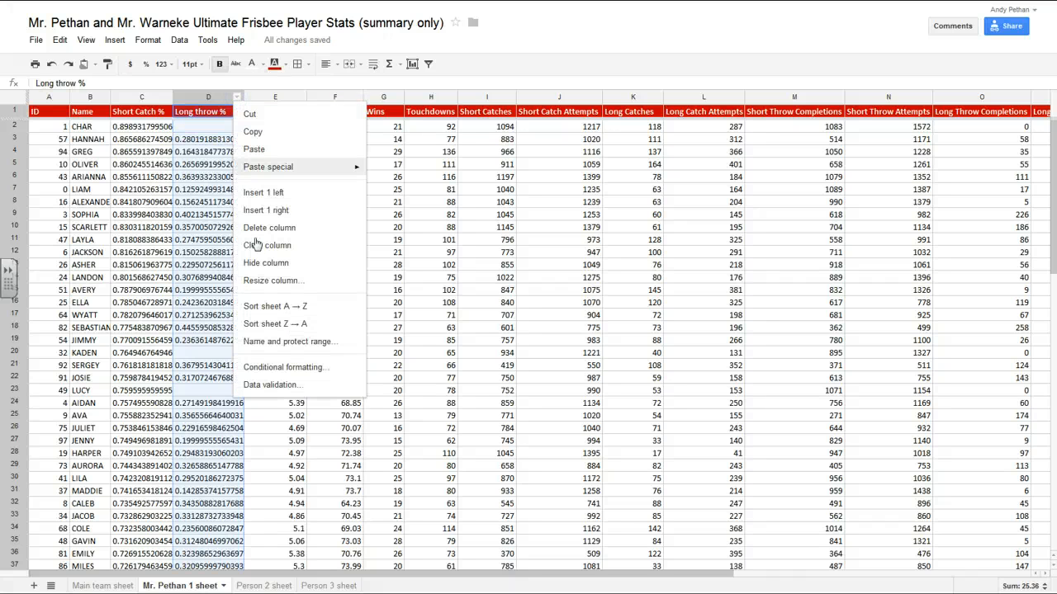
left_click(269, 323)
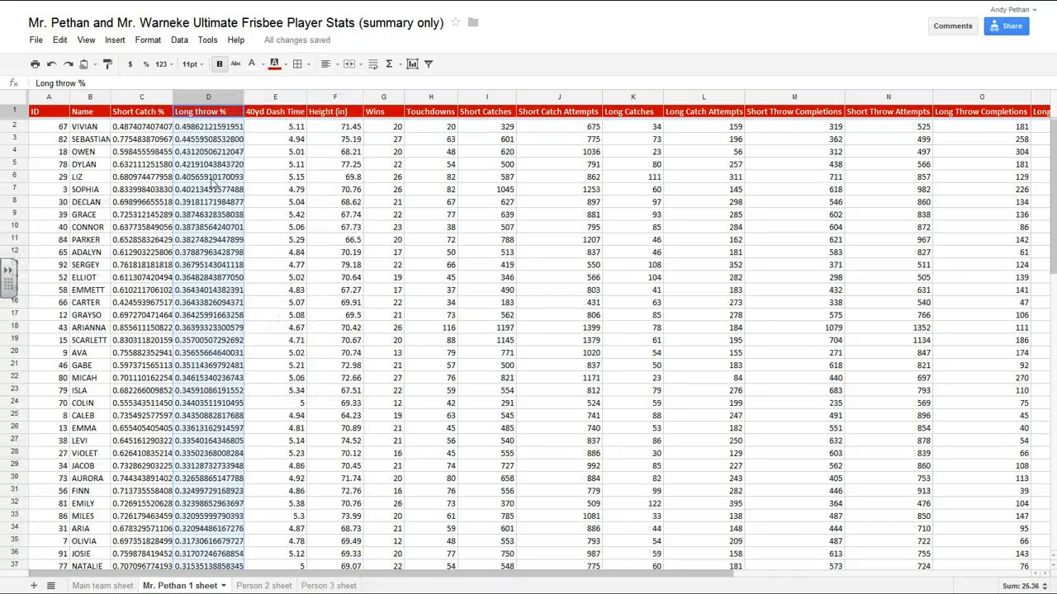
left_click(208, 164)
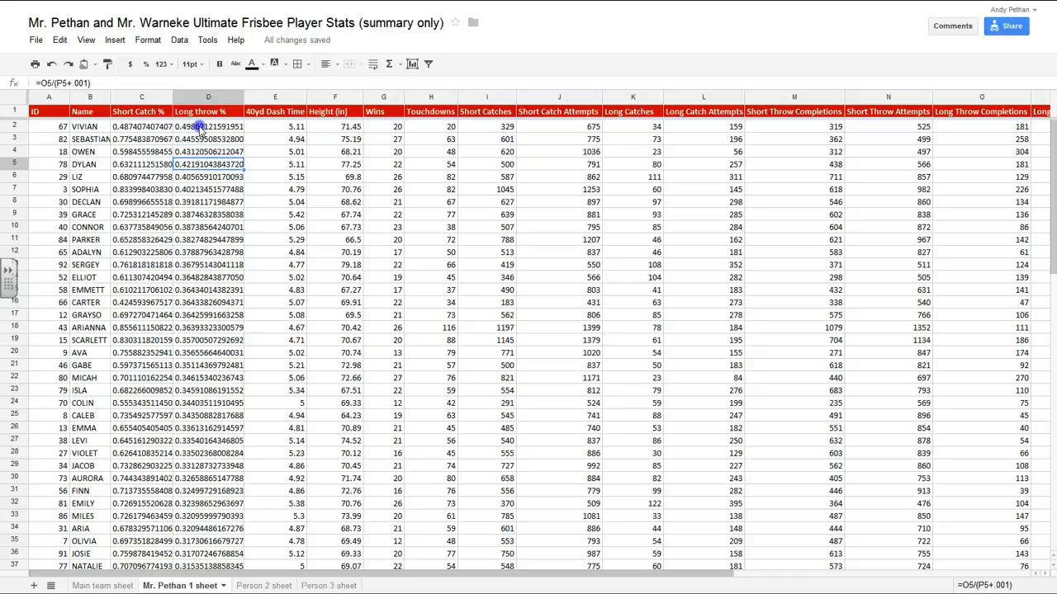
left_click(199, 128)
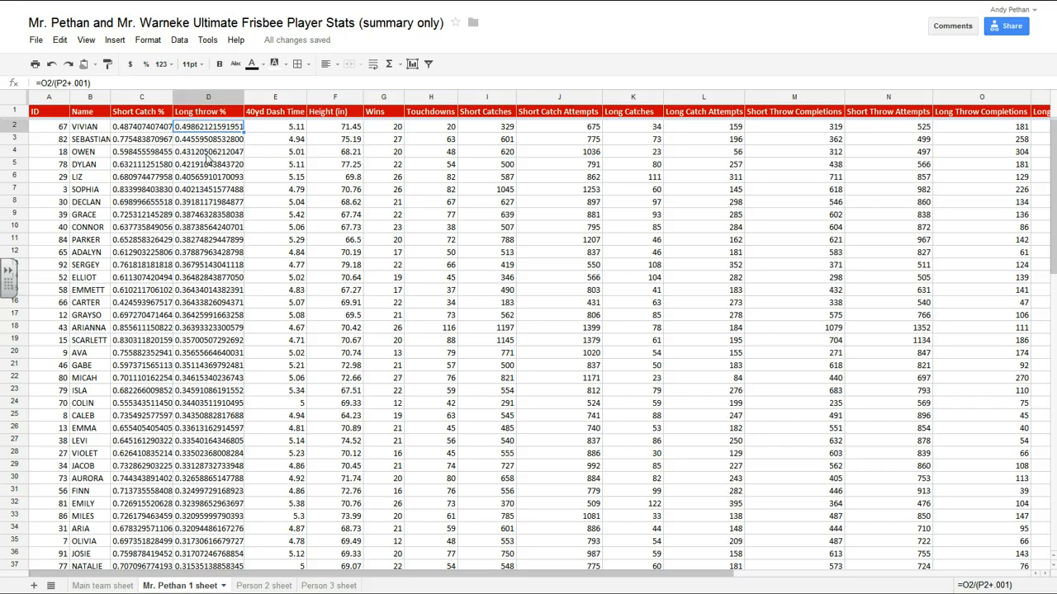
left_click(222, 213)
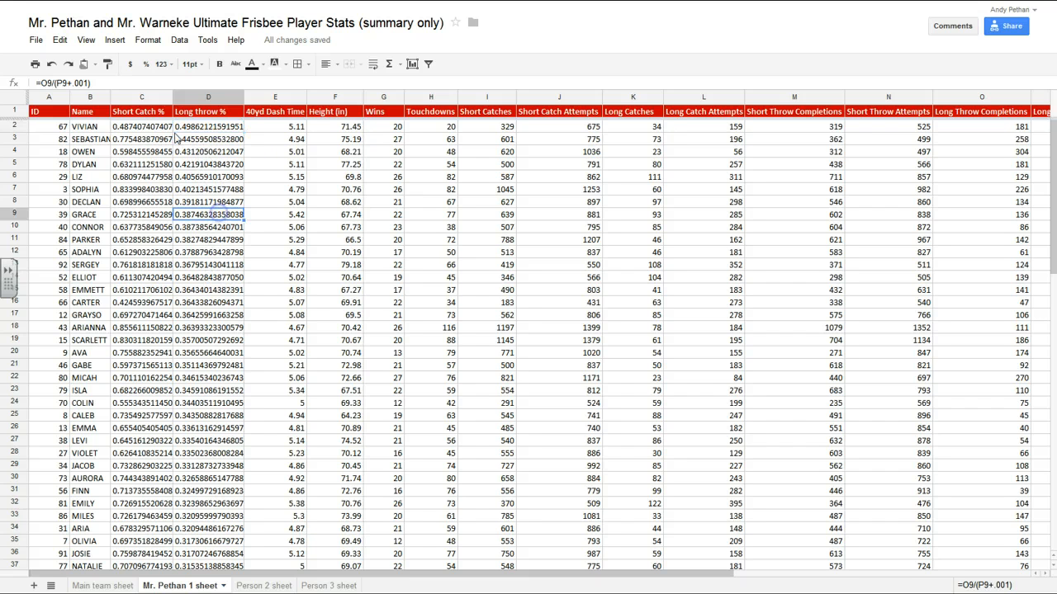
Sort the sheet by Short Catch % in descending order again.
left_click(145, 97)
left_click(165, 98)
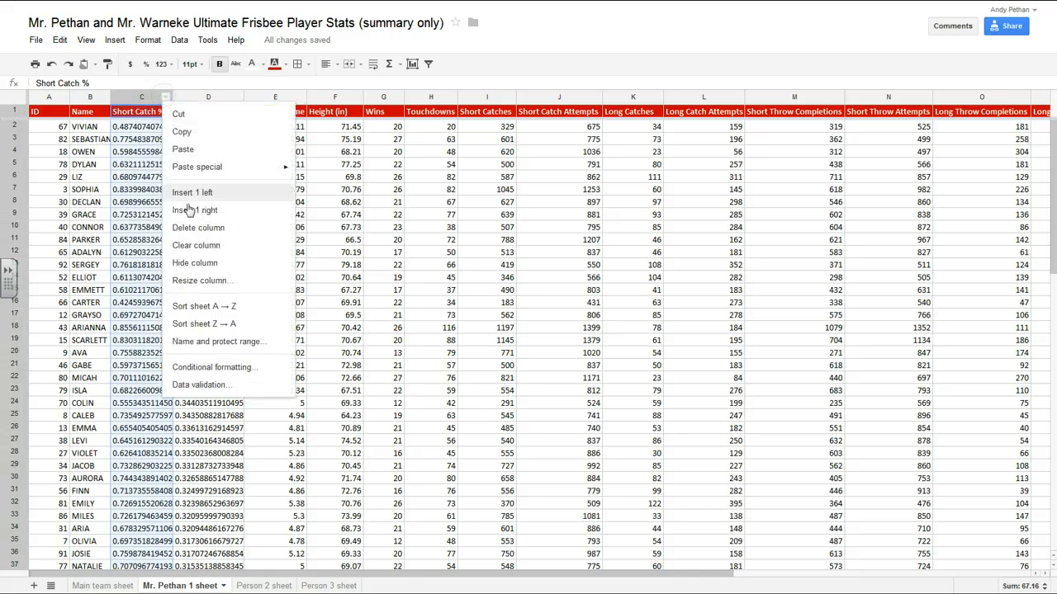
left_click(220, 307)
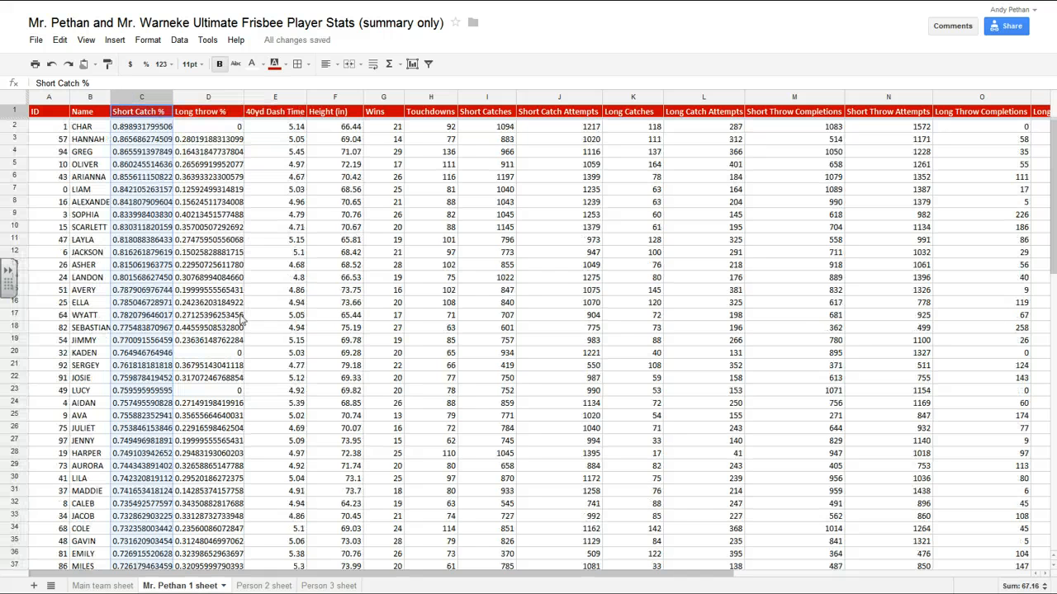
Sort the sheet by Touchdowns in descending order and look at the top player's row.
left_click(451, 97)
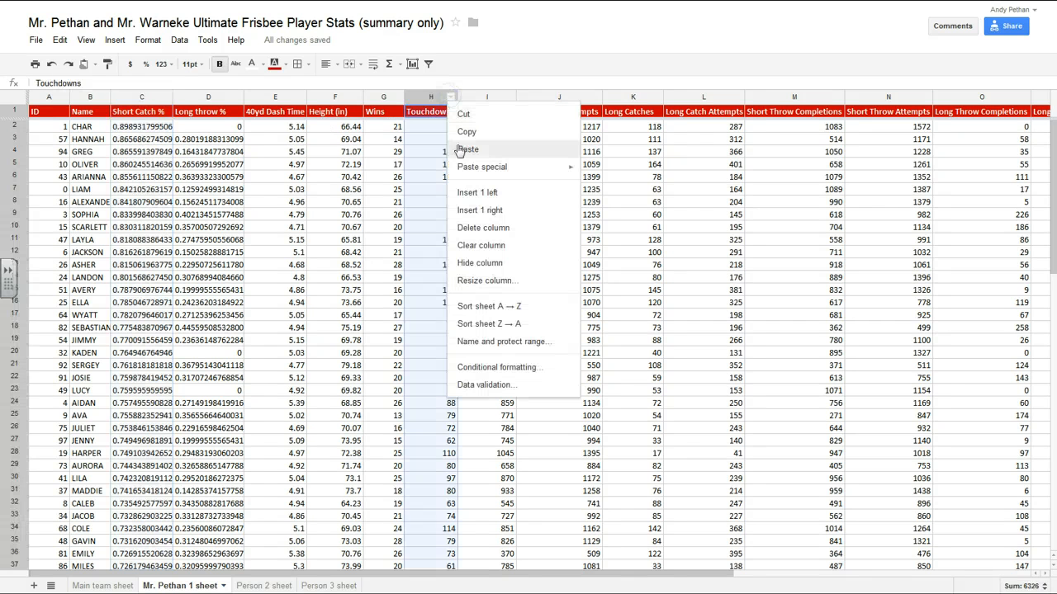
left_click(485, 324)
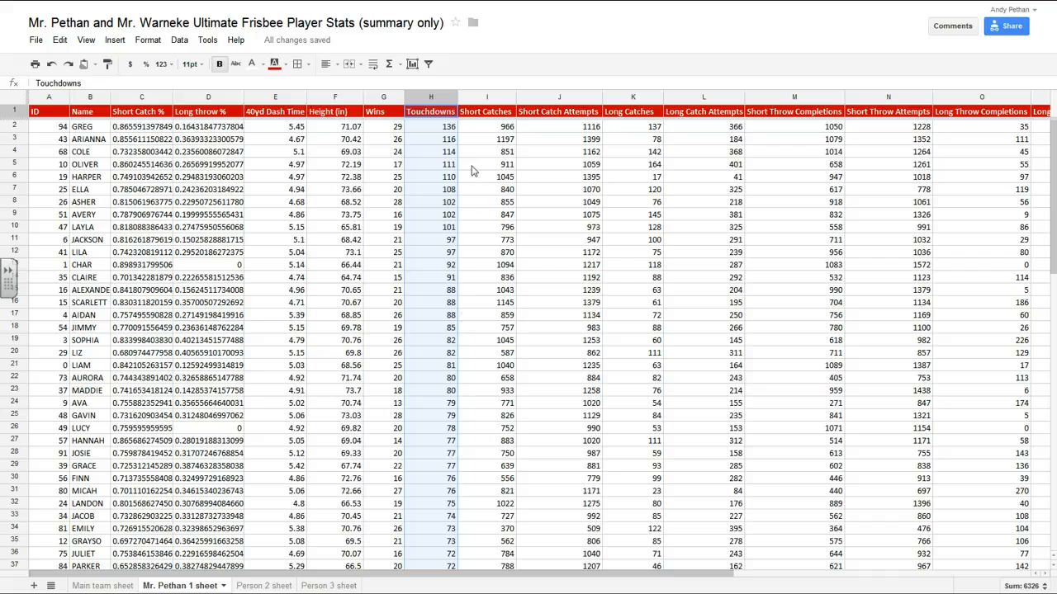
left_click(495, 129)
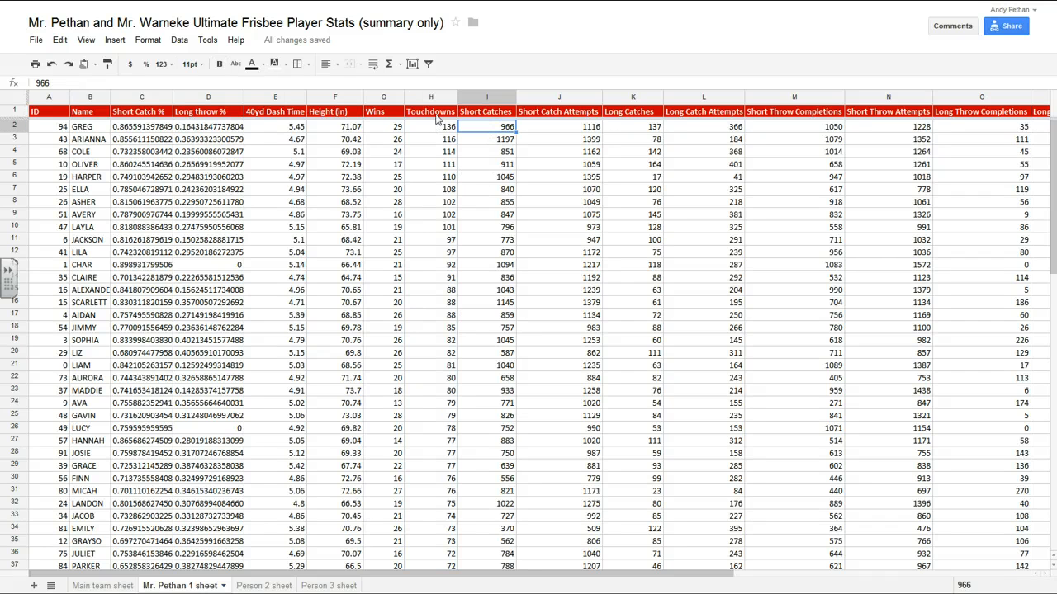